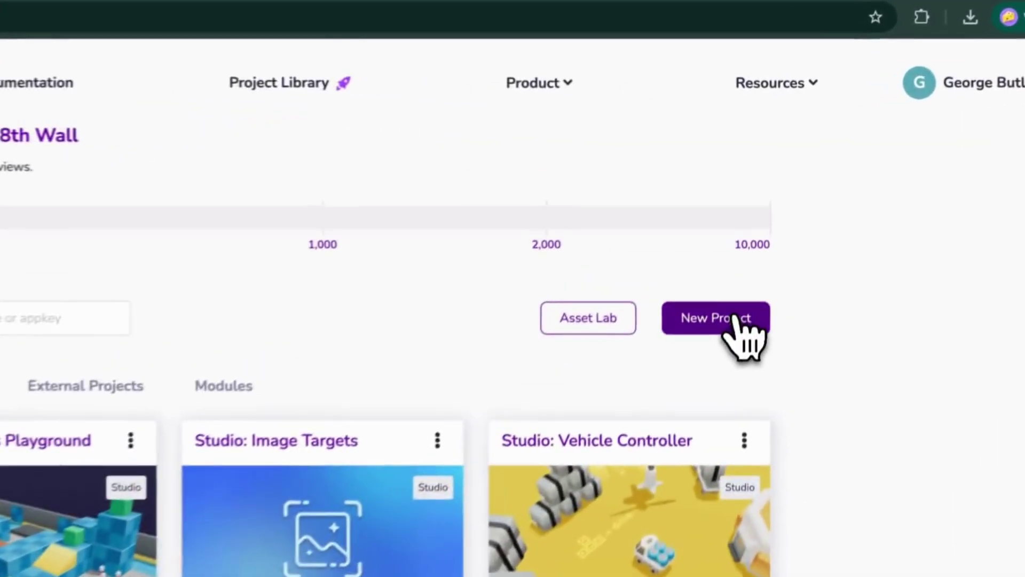
Create a new 8th Wall project with the URL my-fun-project.
left_click(757, 219)
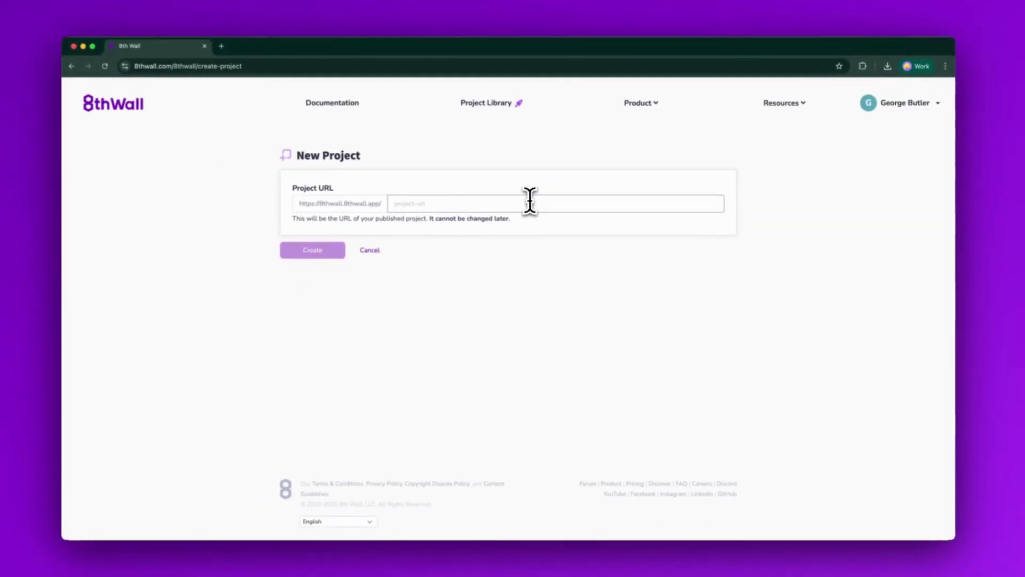
left_click(530, 202)
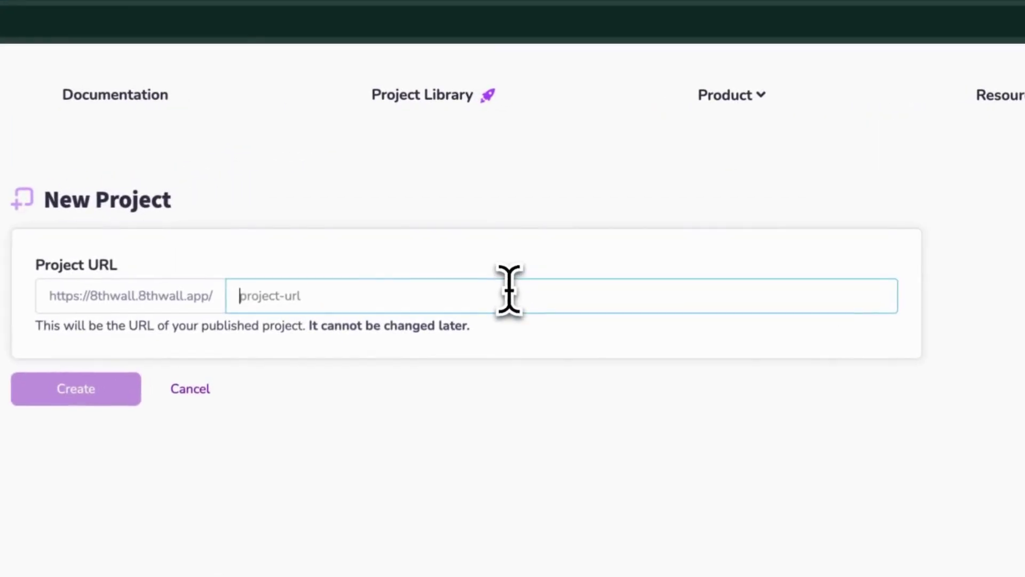
type("my-")
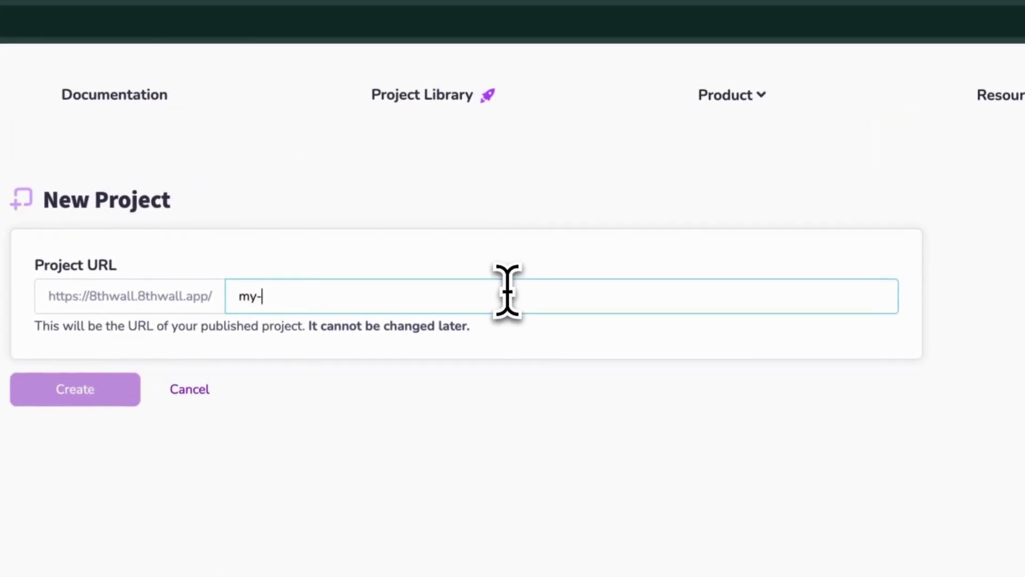
type("fu")
type("n-")
type("p")
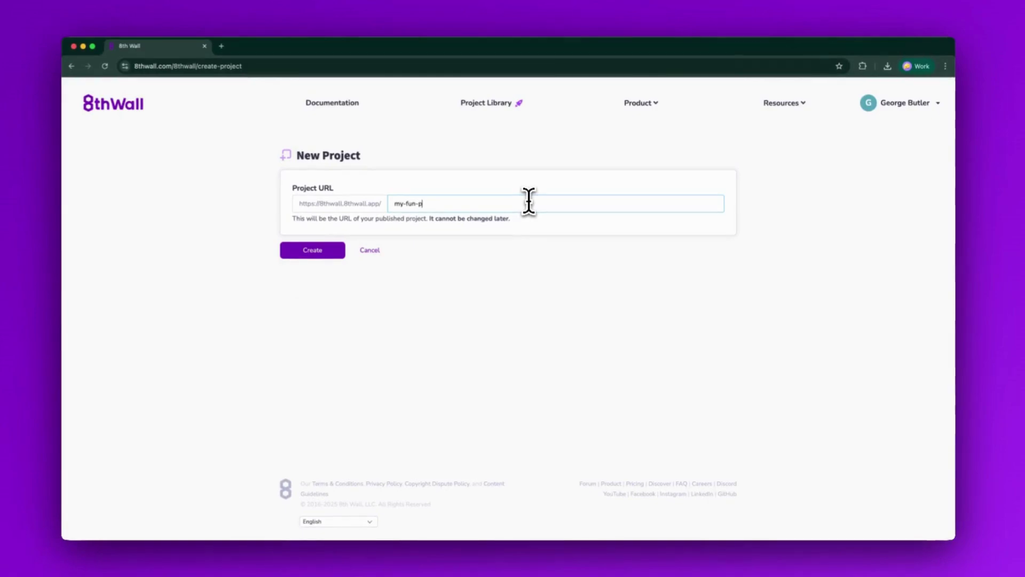
type("roject")
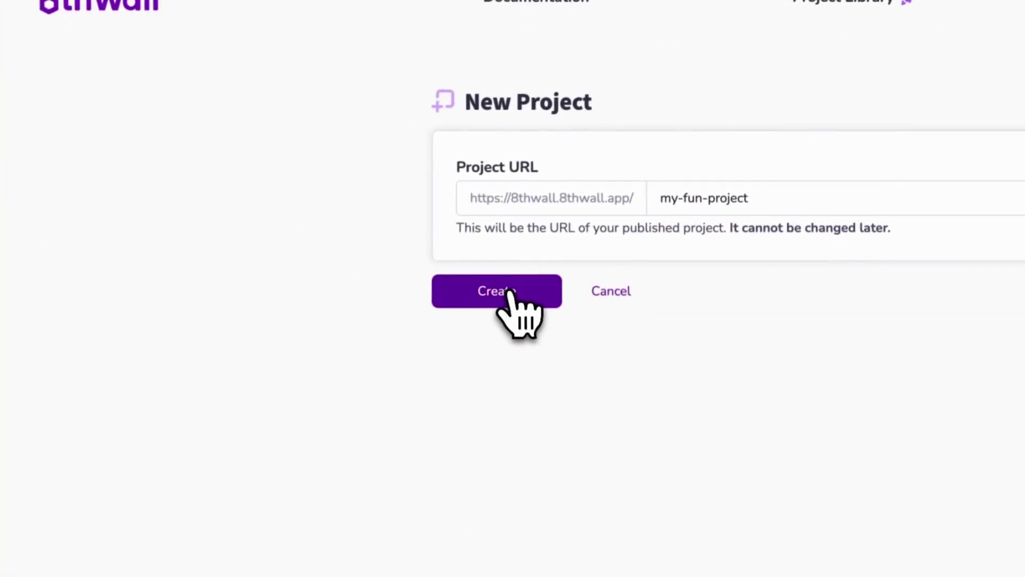
left_click(497, 291)
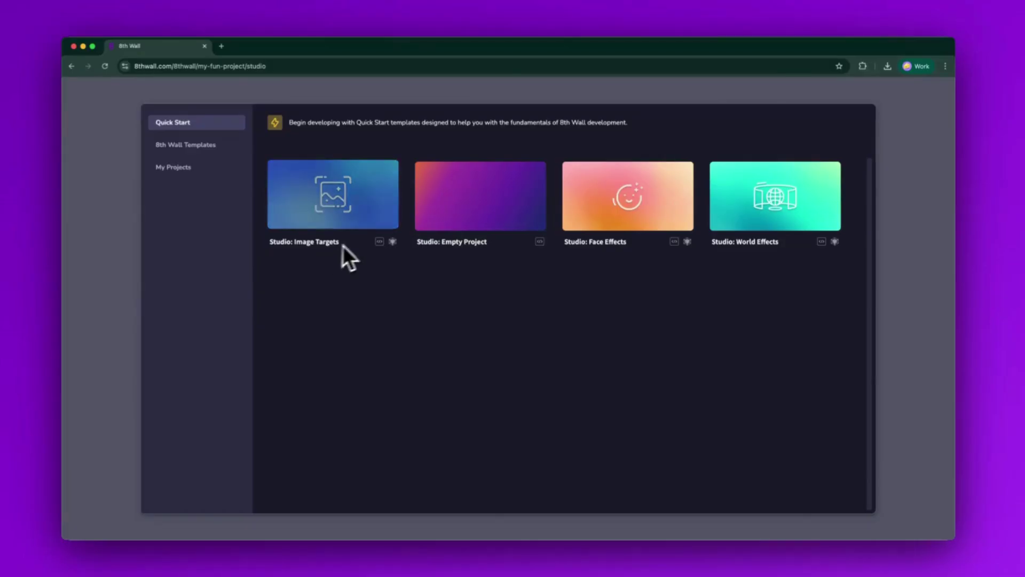
Clone the Studio: Empty Project template into my-fun-project.
left_click(448, 200)
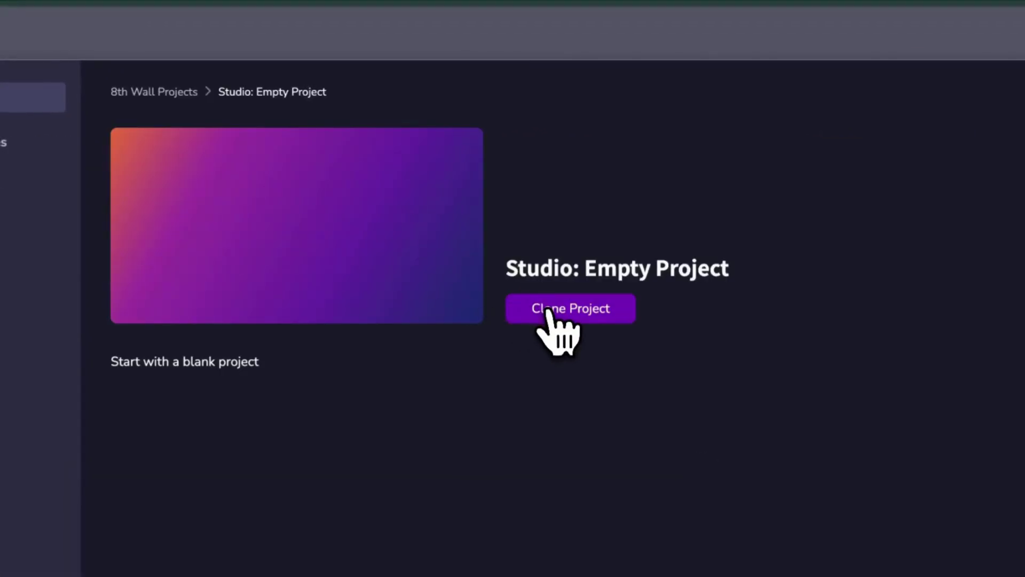
left_click(559, 321)
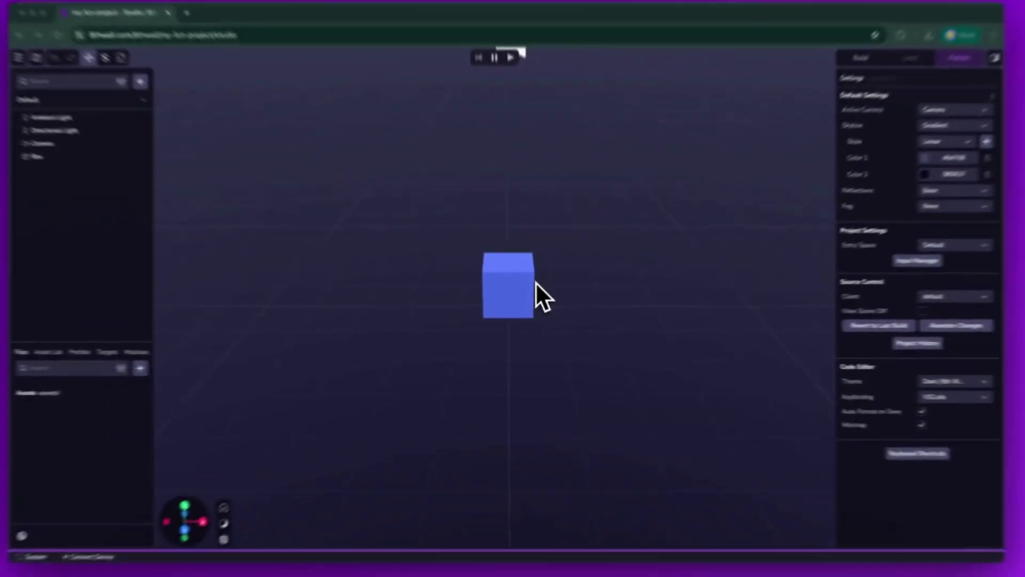
scroll(521, 294, "up", 3)
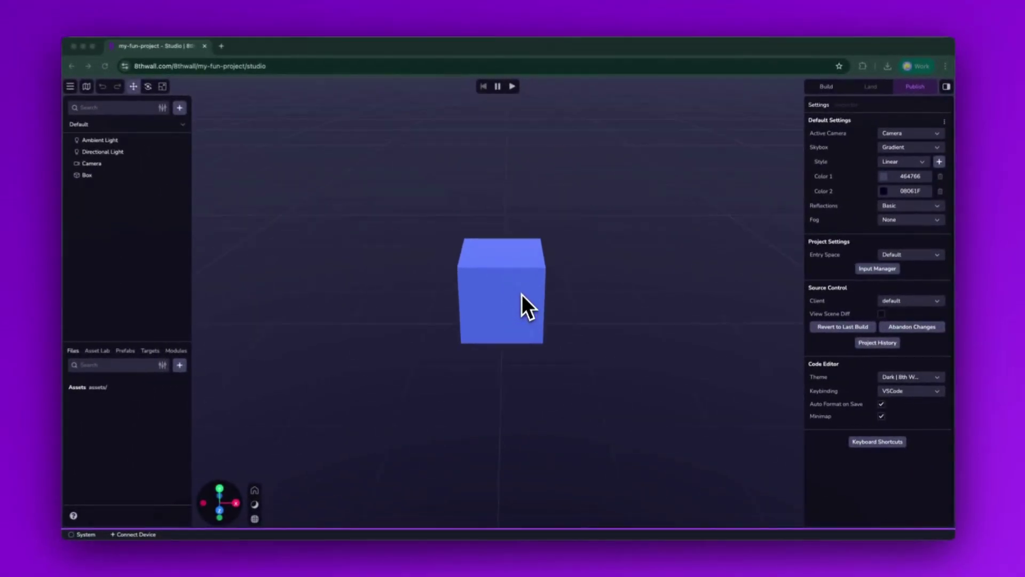
scroll(521, 294, "down", 5)
scroll(521, 294, "up", 4)
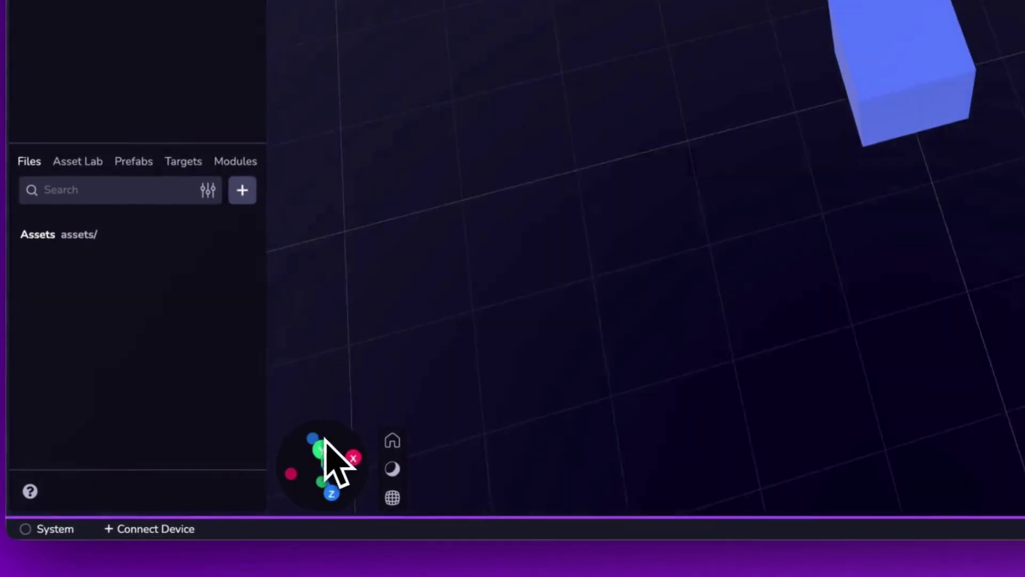
left_click(320, 448)
left_click(355, 469)
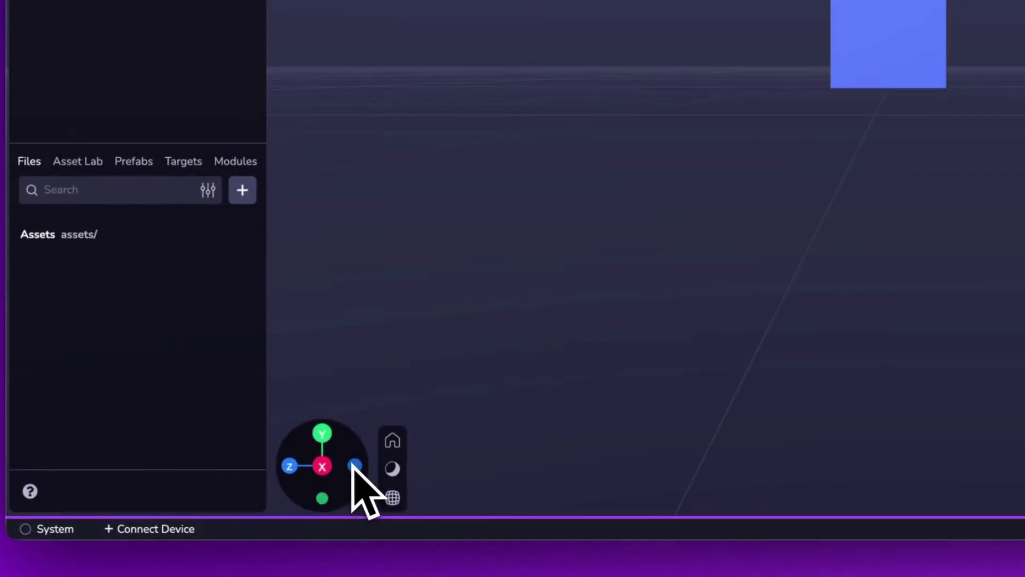
left_click(290, 466)
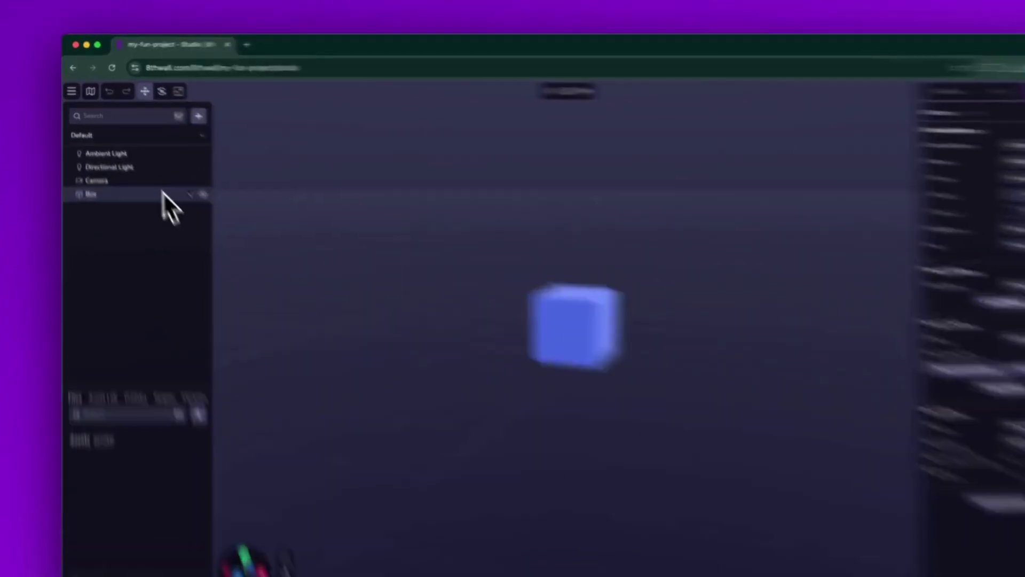
Delete the default Box and add a Sphere to the scene.
left_click(162, 192)
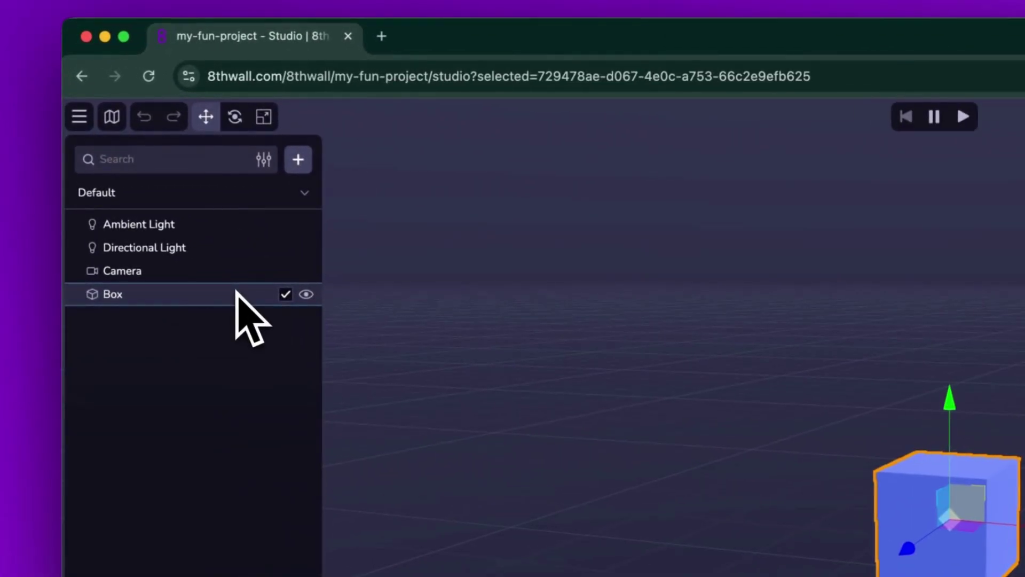
key("Delete")
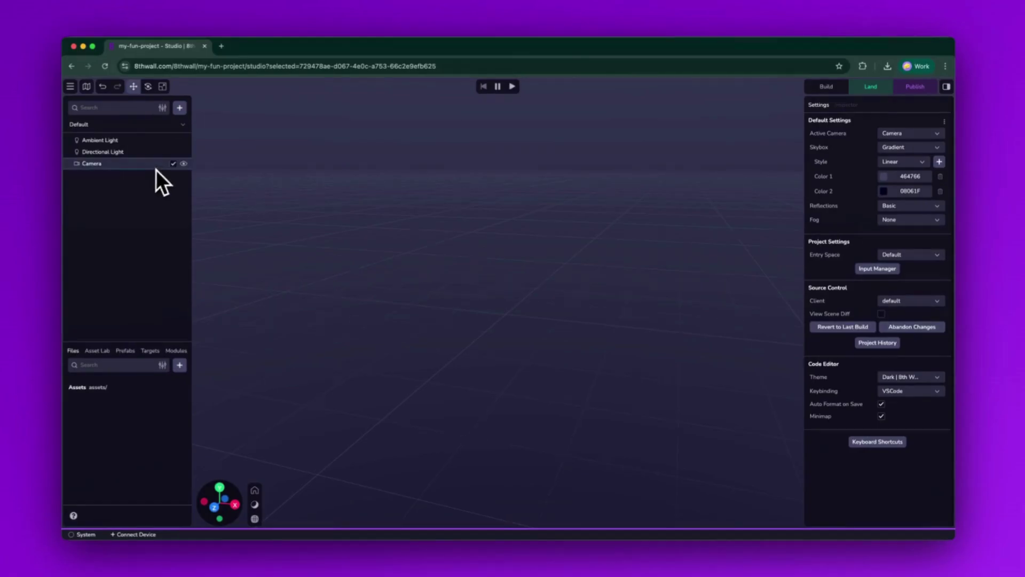
left_click(180, 106)
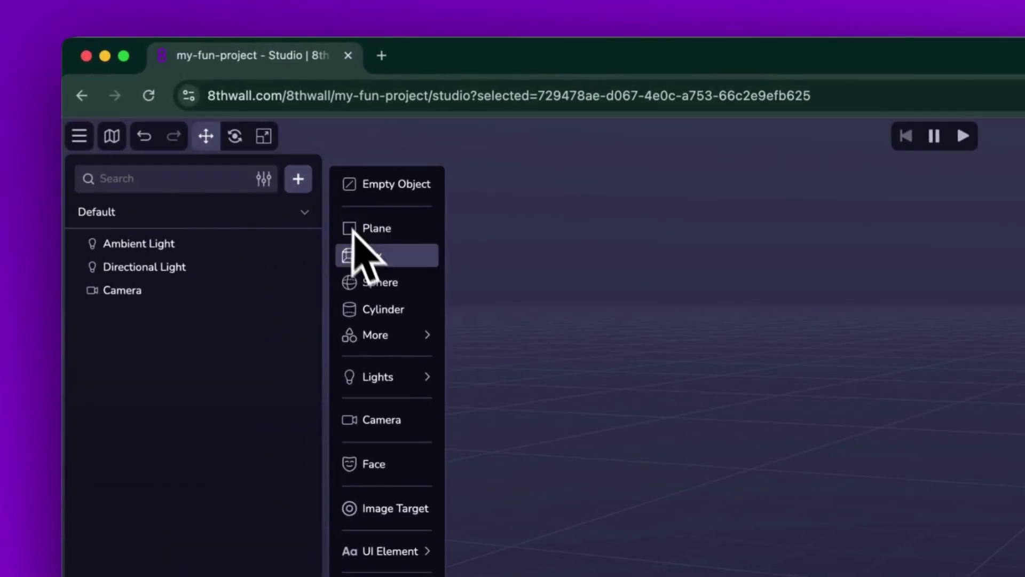
left_click(379, 283)
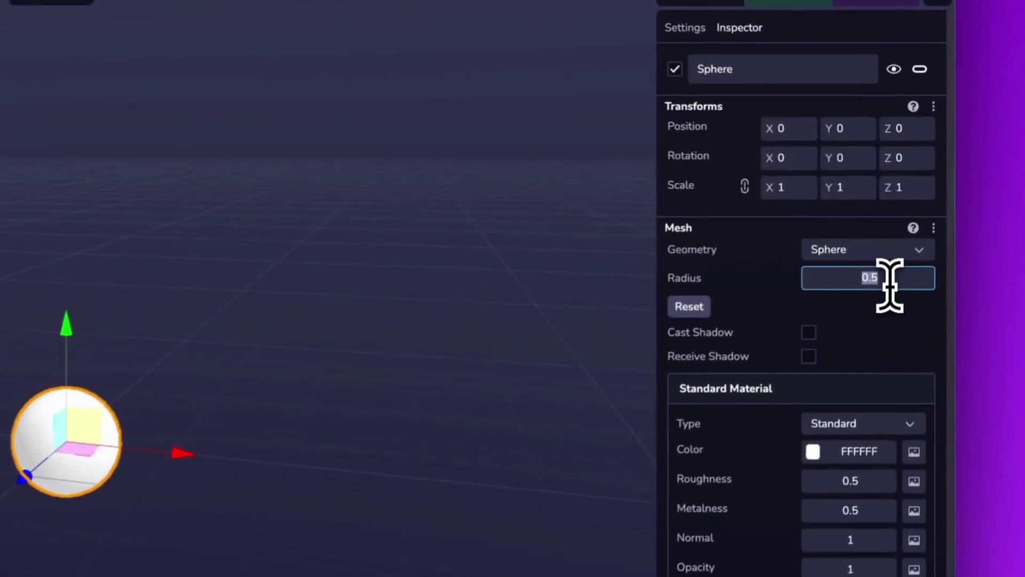
Give the sphere radius 0.75, purple colour 8000FF, and Cast and Receive Shadow.
left_click(911, 231)
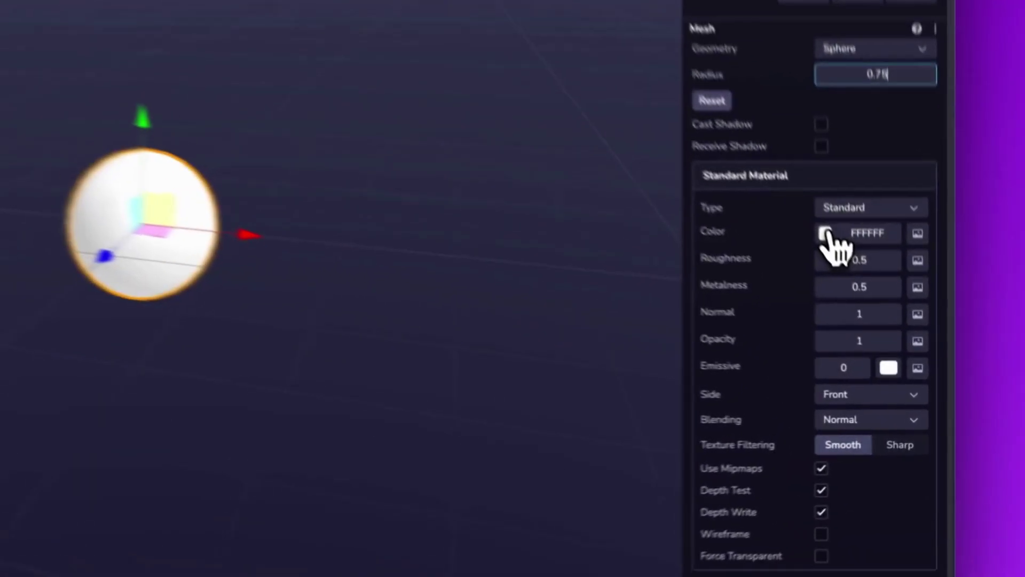
left_click(884, 319)
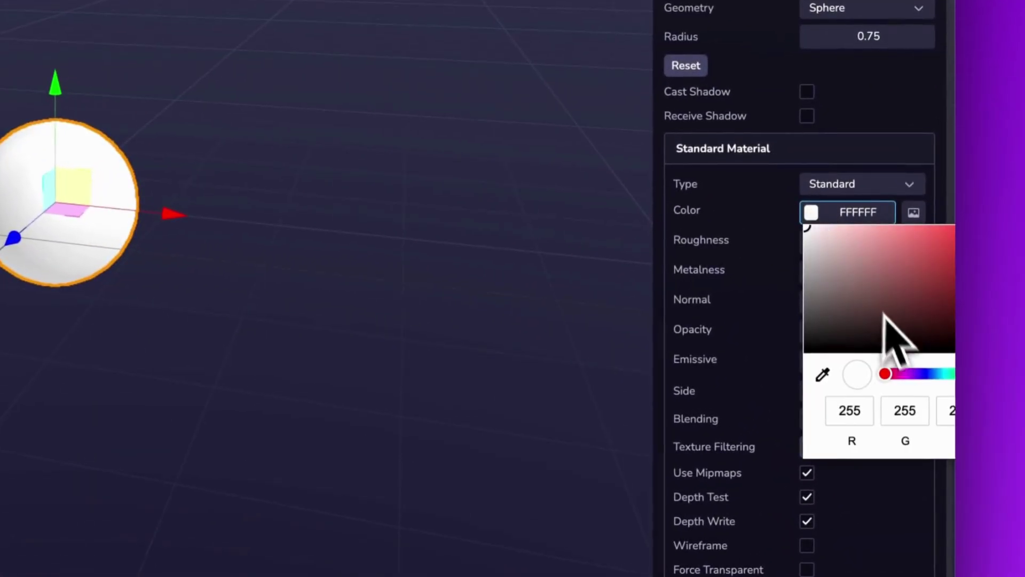
left_click_drag(886, 374, 920, 374)
left_click(849, 321)
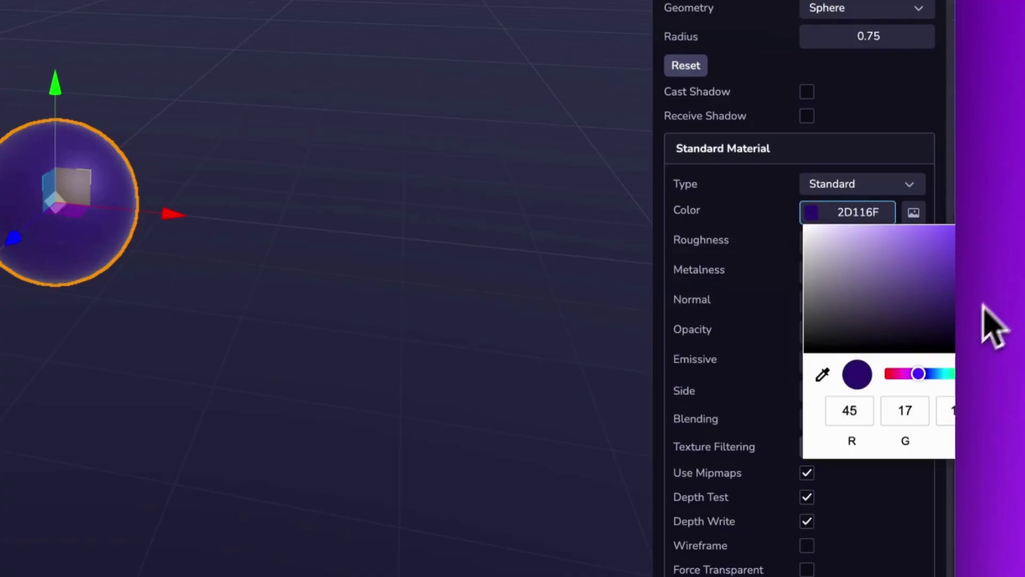
left_click(951, 234)
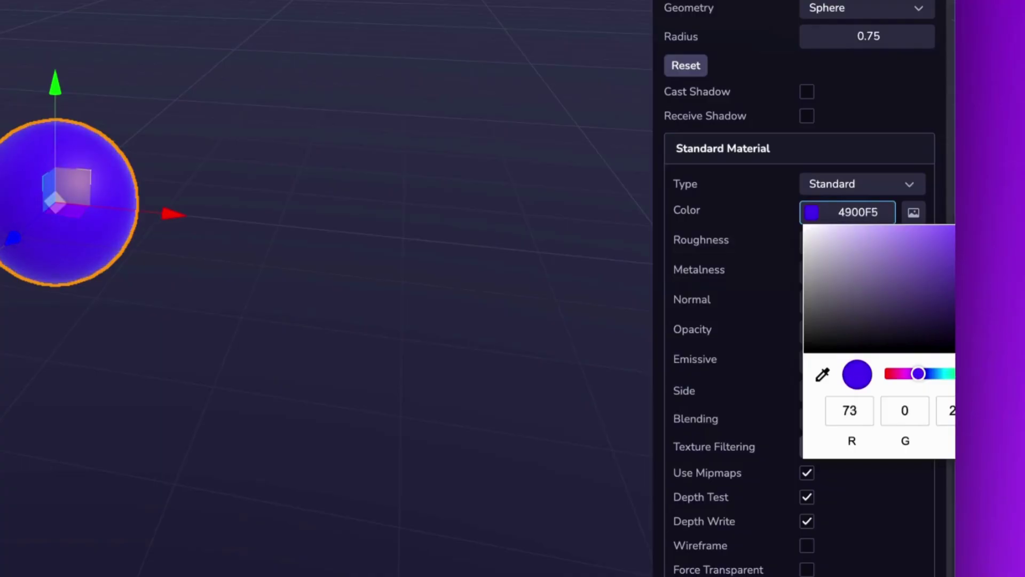
left_click(914, 374)
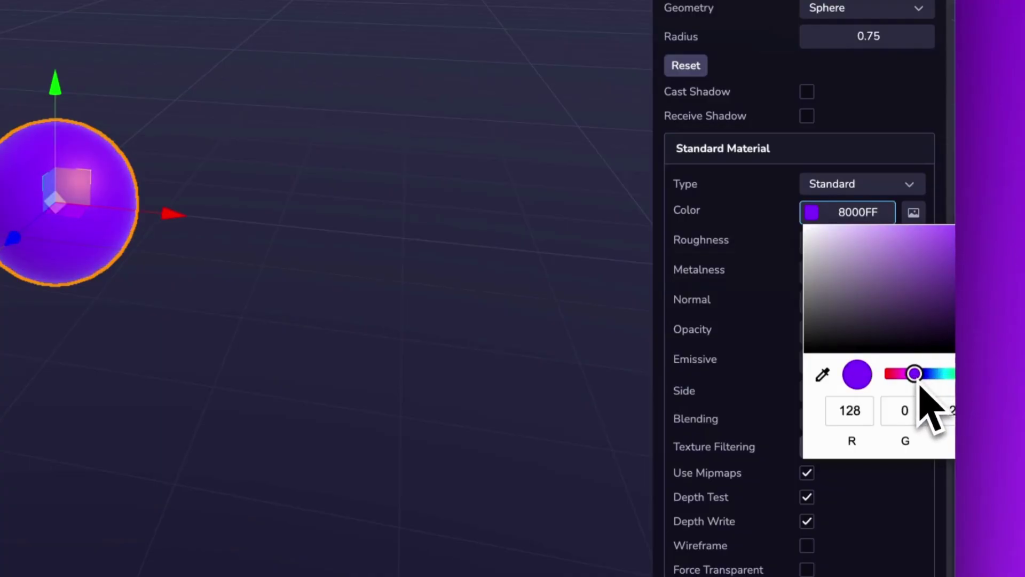
left_click(809, 365)
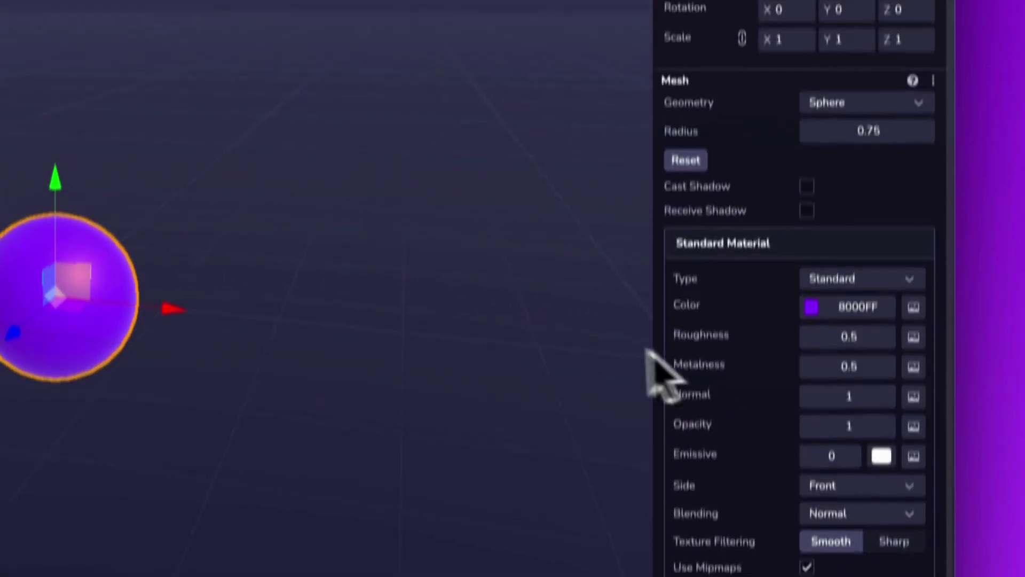
left_click(806, 210)
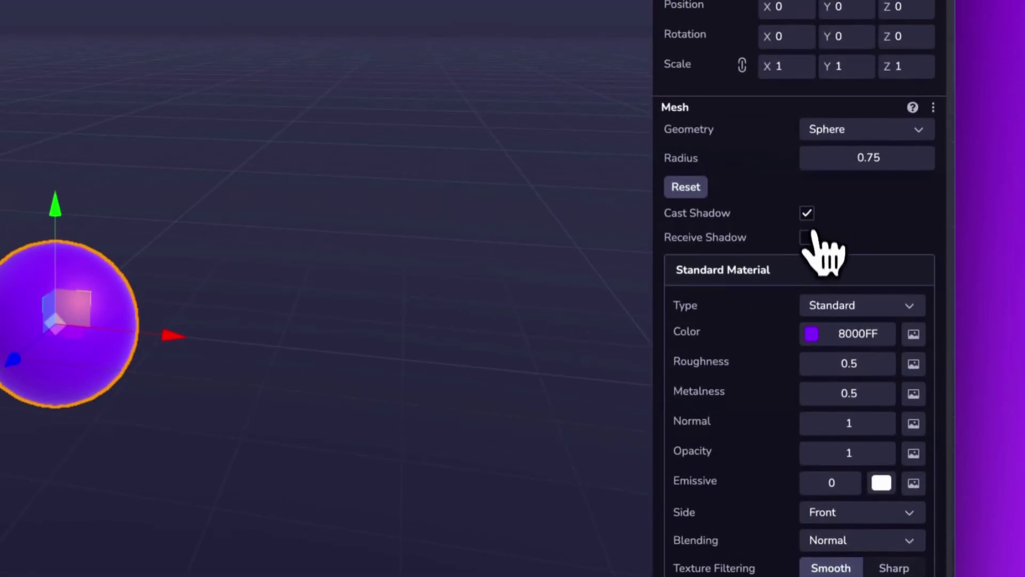
left_click(807, 238)
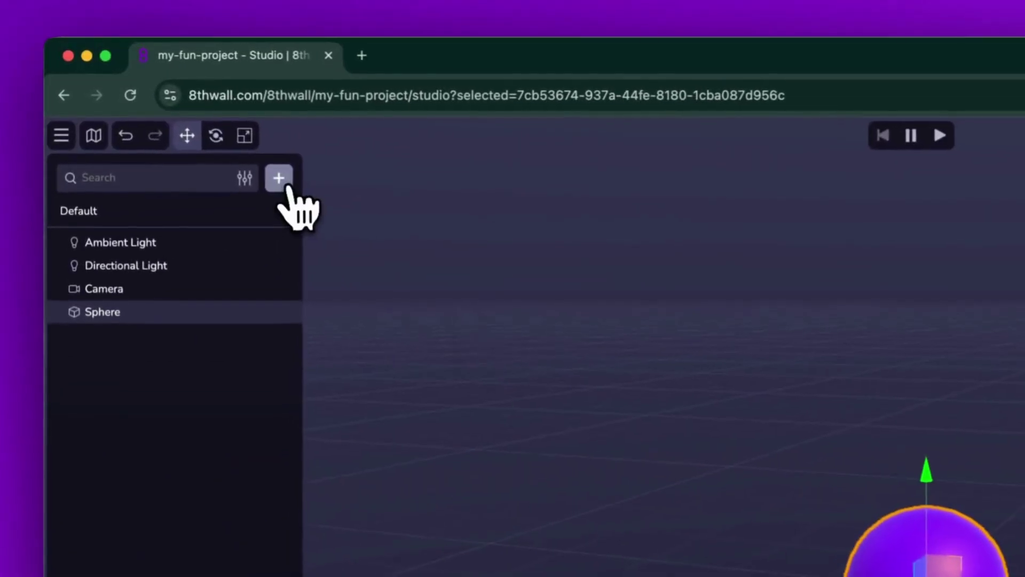
Add a size-10 ground plane and lift the purple sphere above it.
left_click(278, 177)
left_click(357, 229)
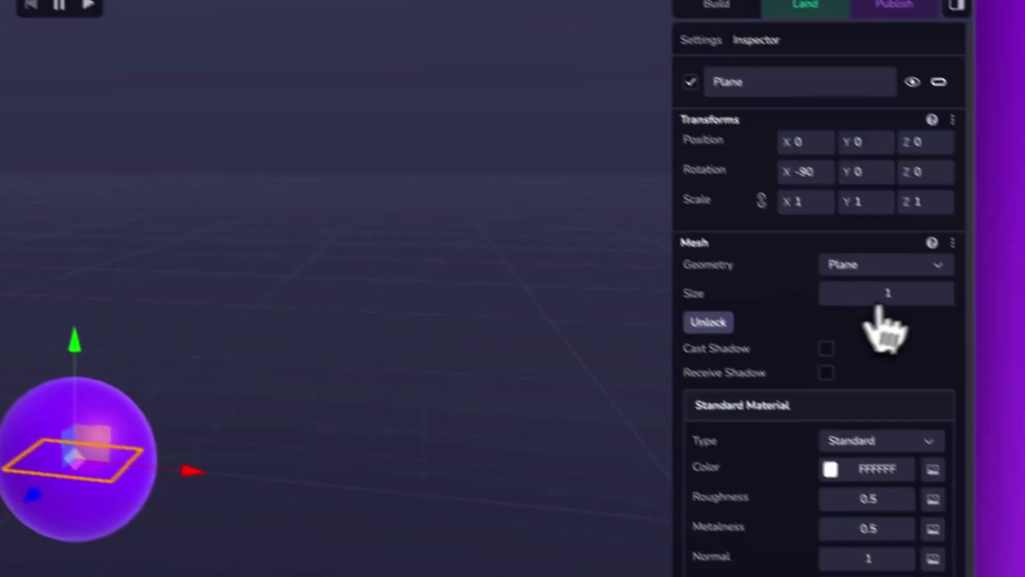
double_click(869, 276)
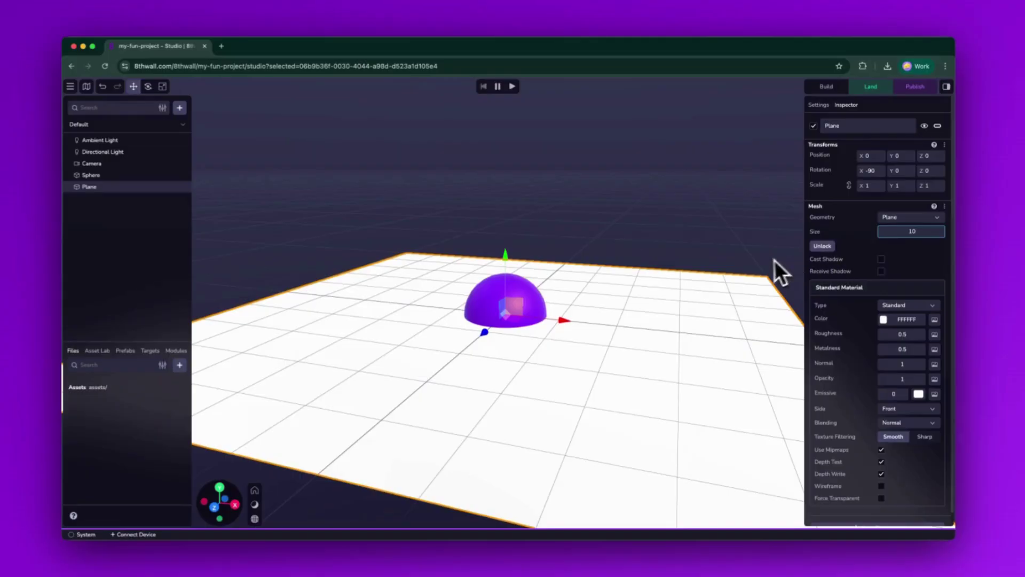
left_click(552, 305)
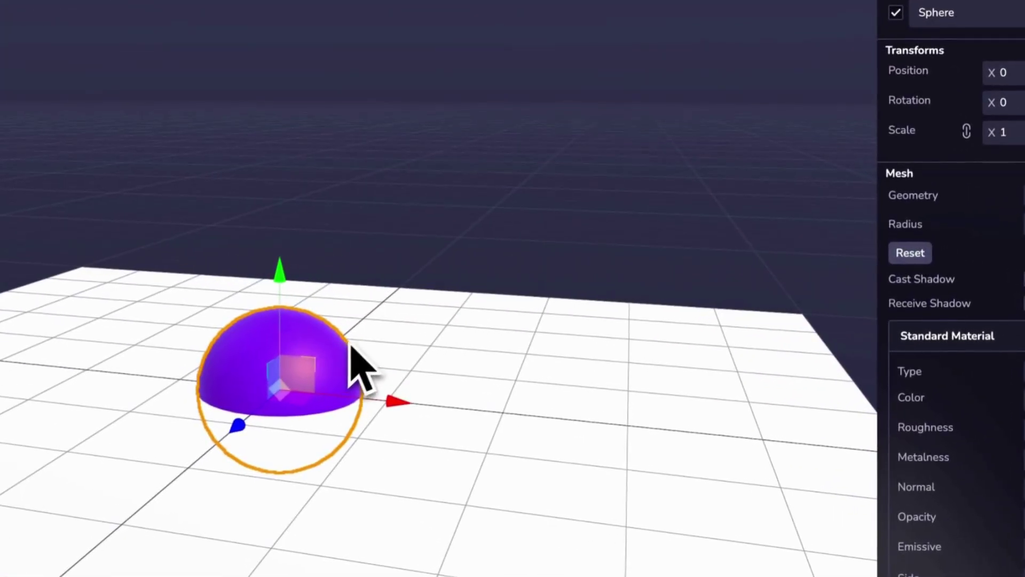
left_click_drag(293, 311, 288, 184)
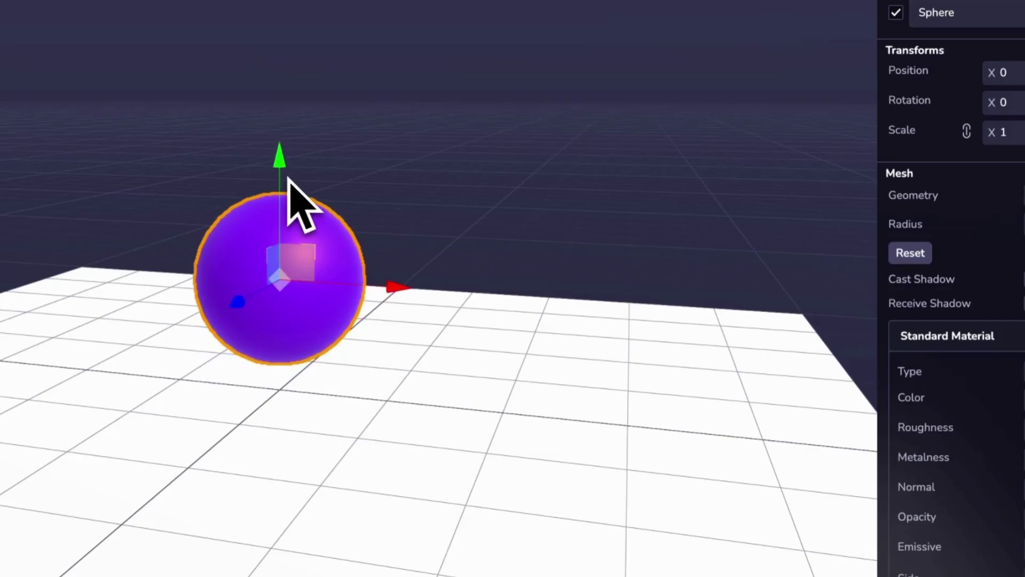
Turn on Receive Shadow for the ground Plane's mesh.
left_click(504, 417)
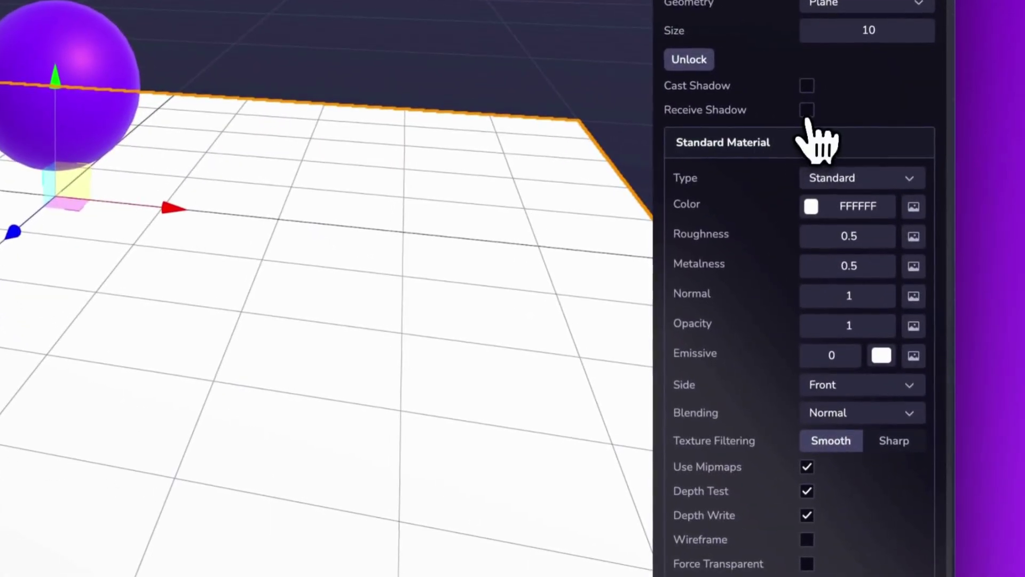
left_click(806, 109)
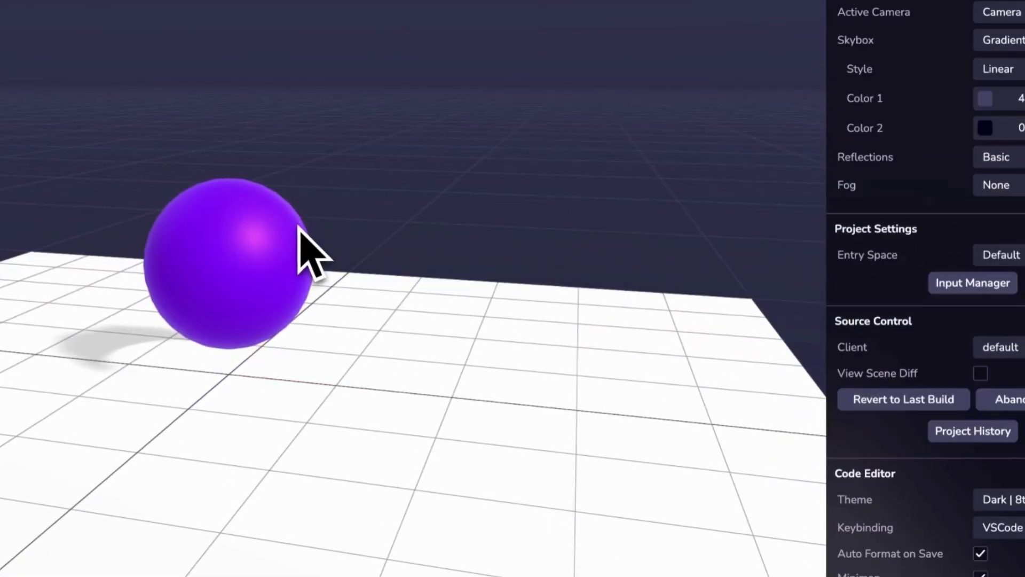
Add a Physics Collider to the sphere with a Dynamic rigidbody and bounciness 0.8.
left_click(531, 256)
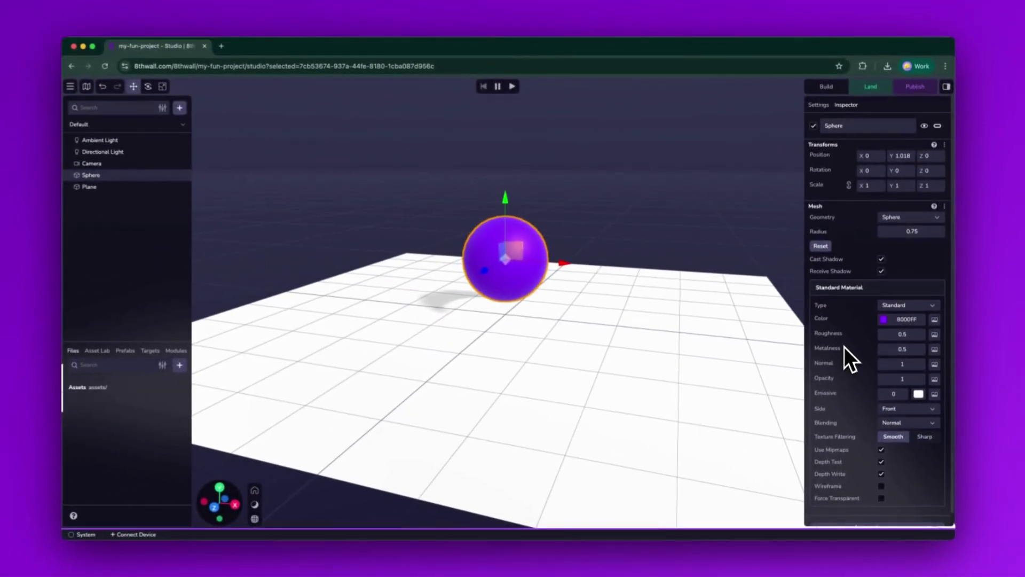
scroll(845, 347, "down", 3)
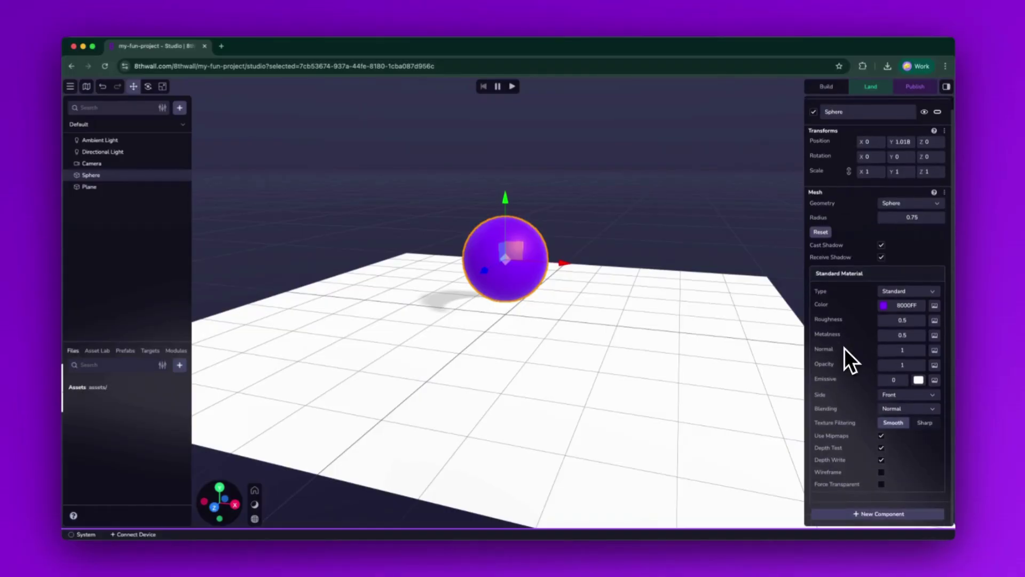
left_click(877, 521)
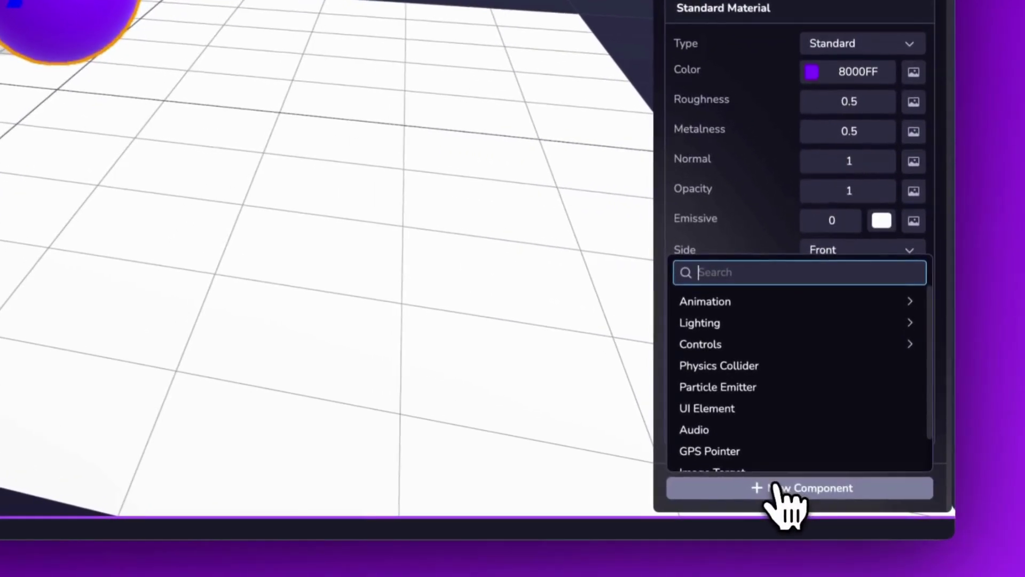
left_click(777, 366)
left_click(850, 291)
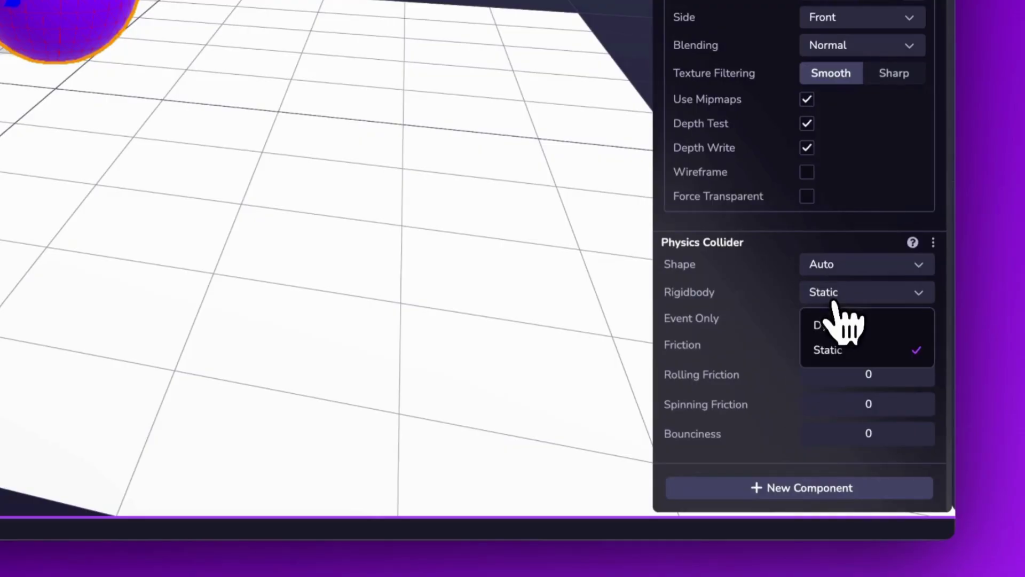
left_click(841, 323)
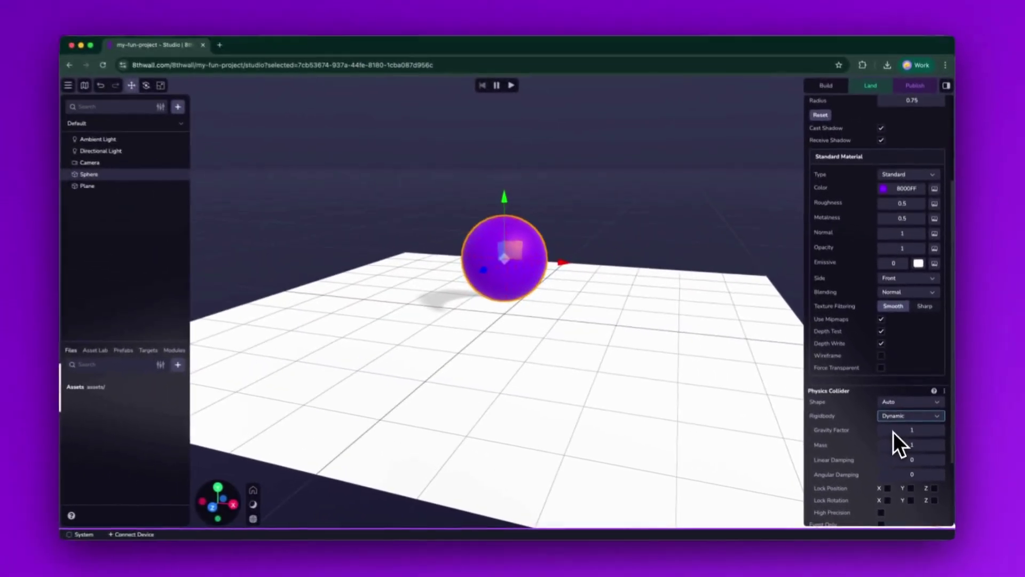
scroll(876, 446, "down", 3)
scroll(873, 449, "down", 3)
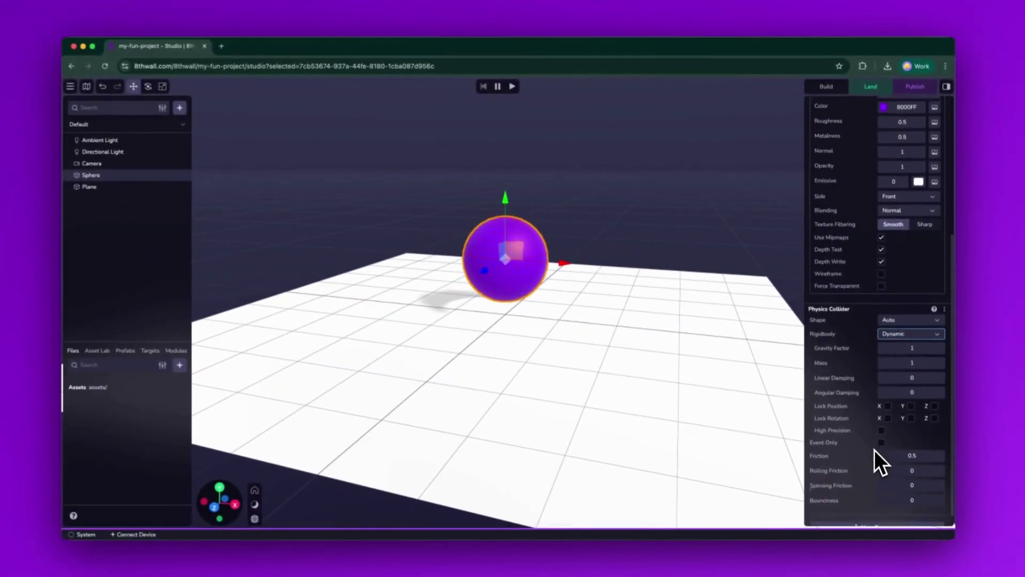
left_click(898, 474)
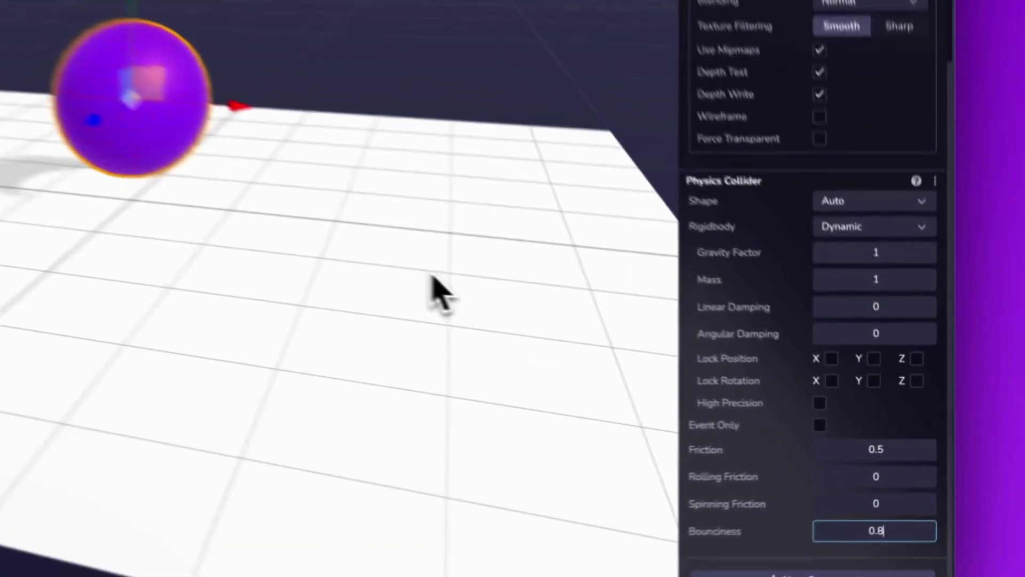
left_click(874, 531)
type("0.8")
Add a Physics Collider to the plane, keeping it Static, with bounciness 1.
left_click(669, 354)
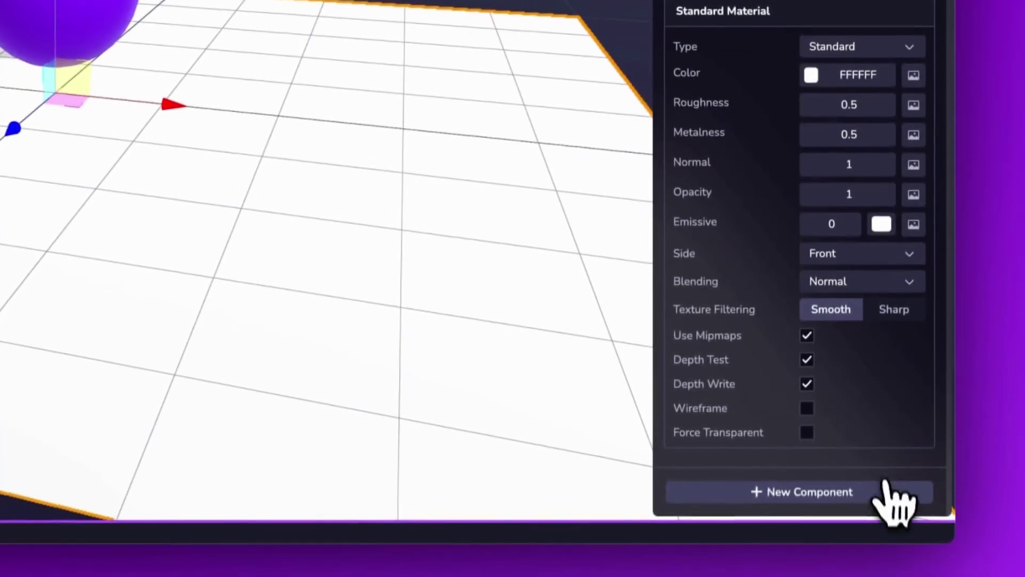
left_click(885, 493)
left_click(805, 405)
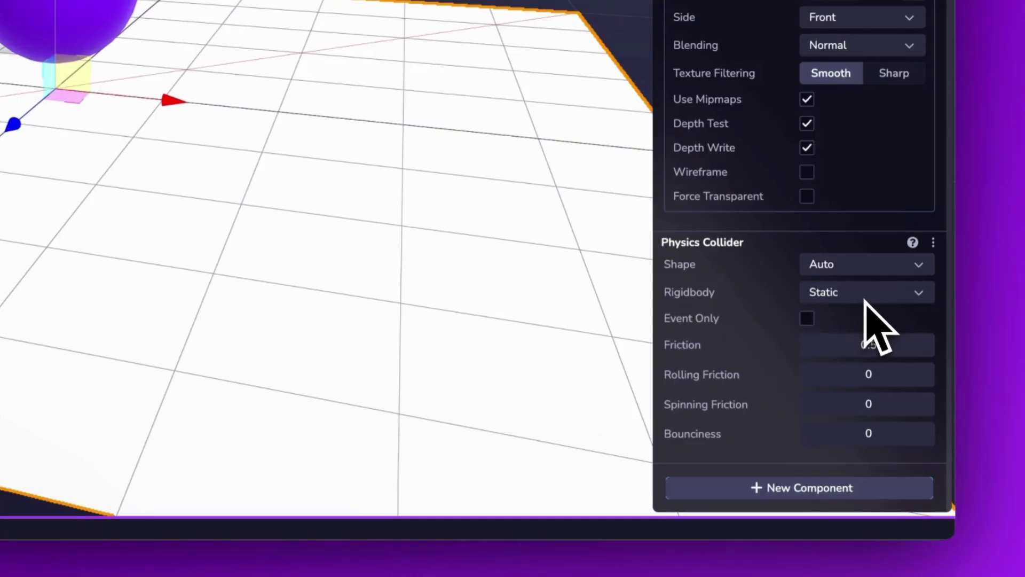
left_click(875, 433)
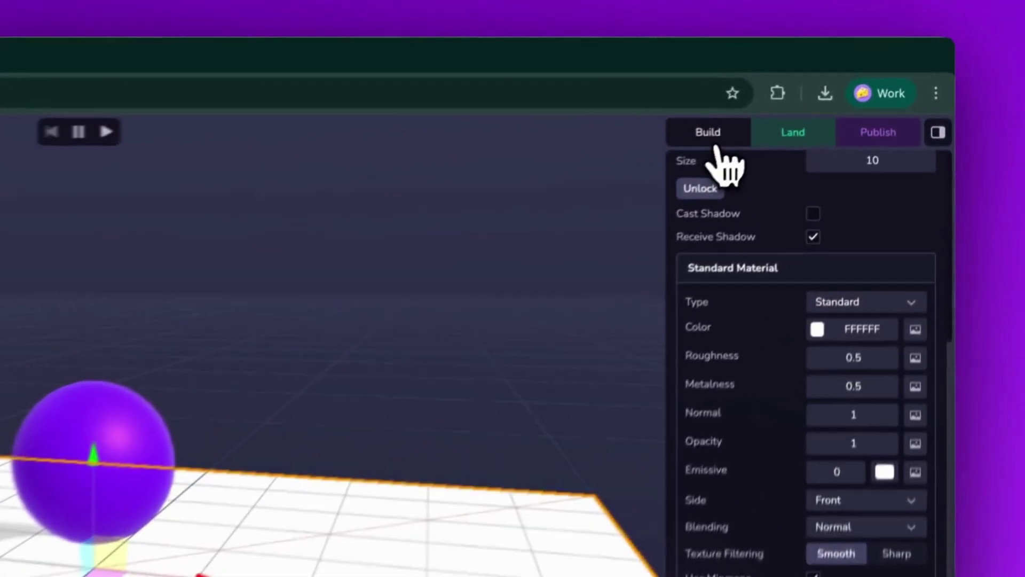
Save the build, then play, restart and stop the physics simulation.
left_click(826, 85)
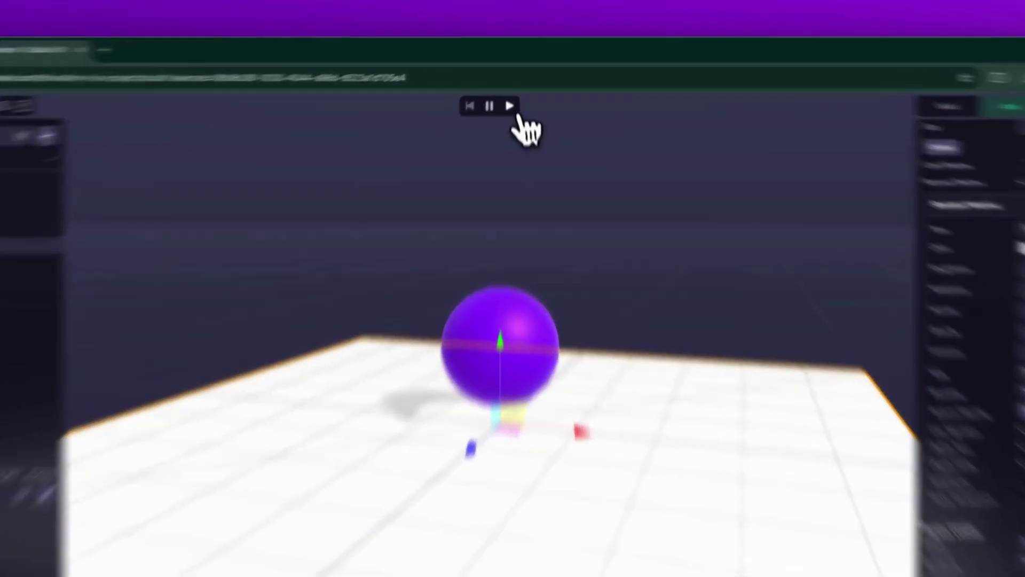
left_click(512, 86)
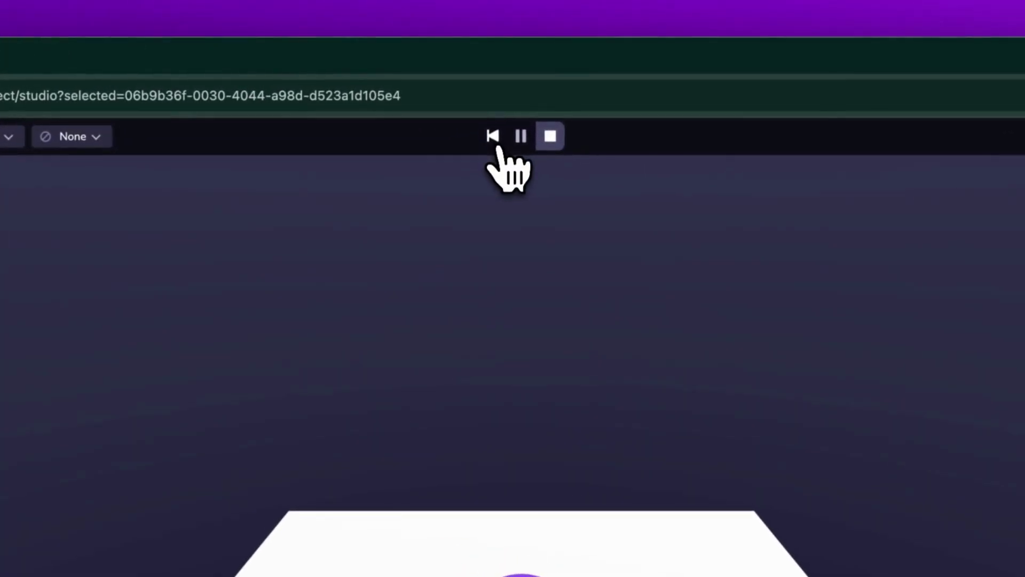
left_click(493, 136)
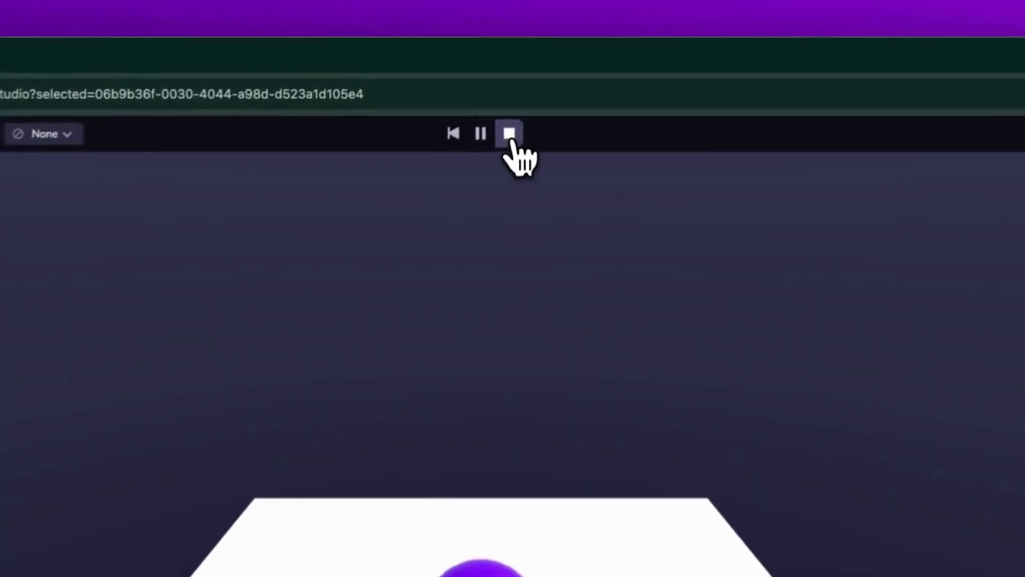
left_click(513, 85)
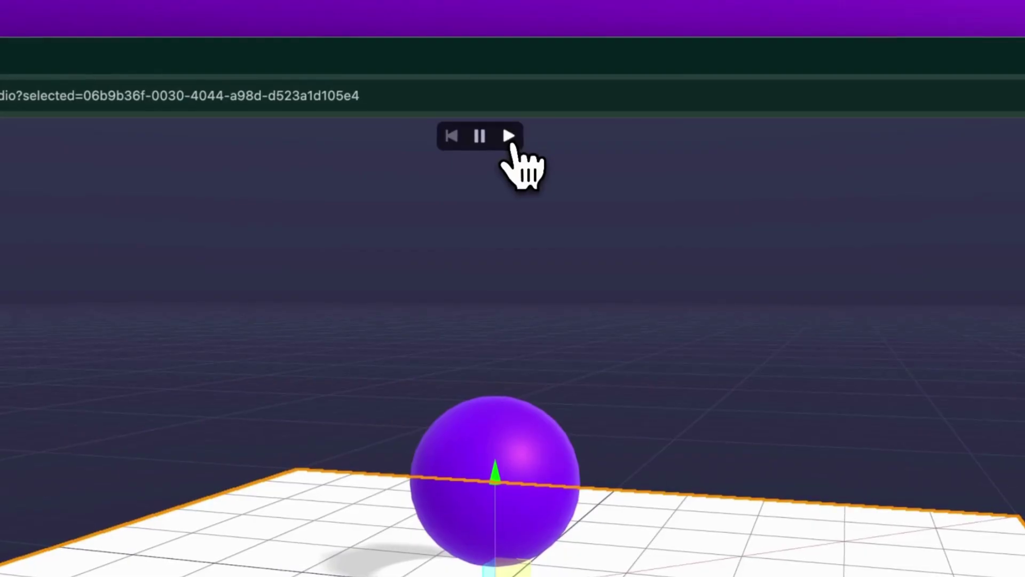
Raise the sphere higher above the plane and play the simulation again.
left_click(517, 424)
left_click_drag(496, 356, 516, 192)
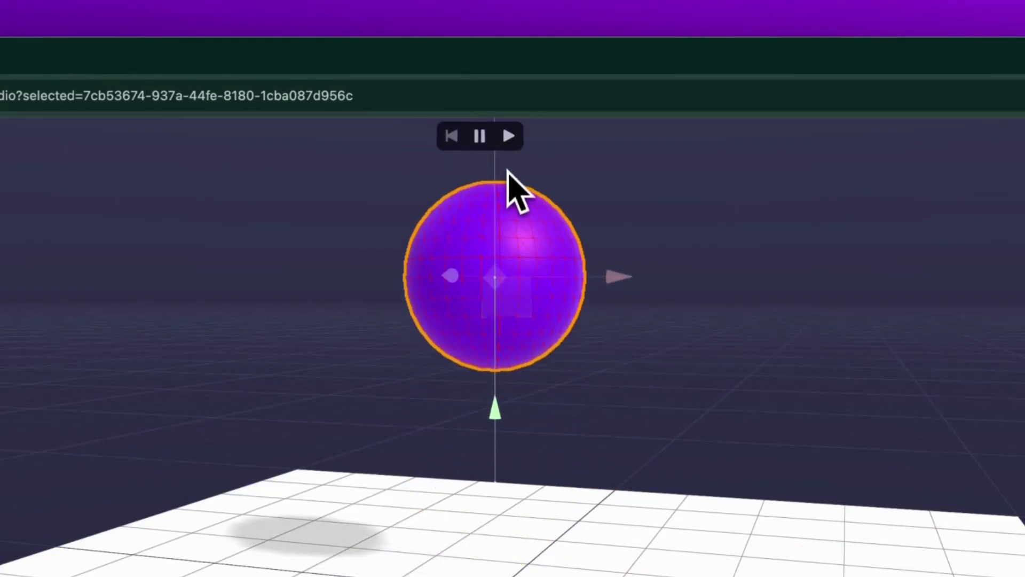
left_click(510, 136)
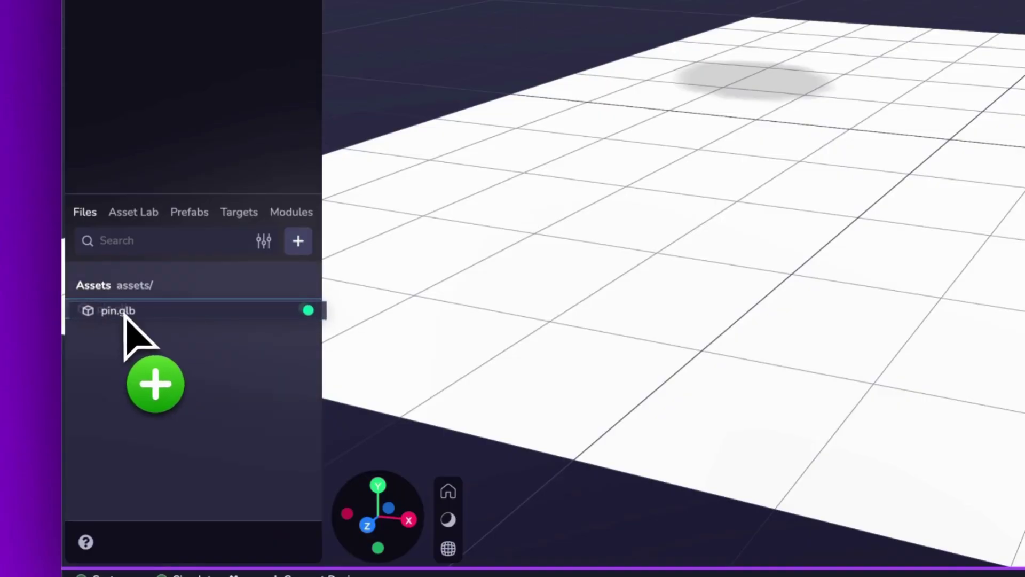
Drop pin.glb into the scene, reset it to the origin, and lift it slightly.
left_click_drag(133, 321, 724, 256)
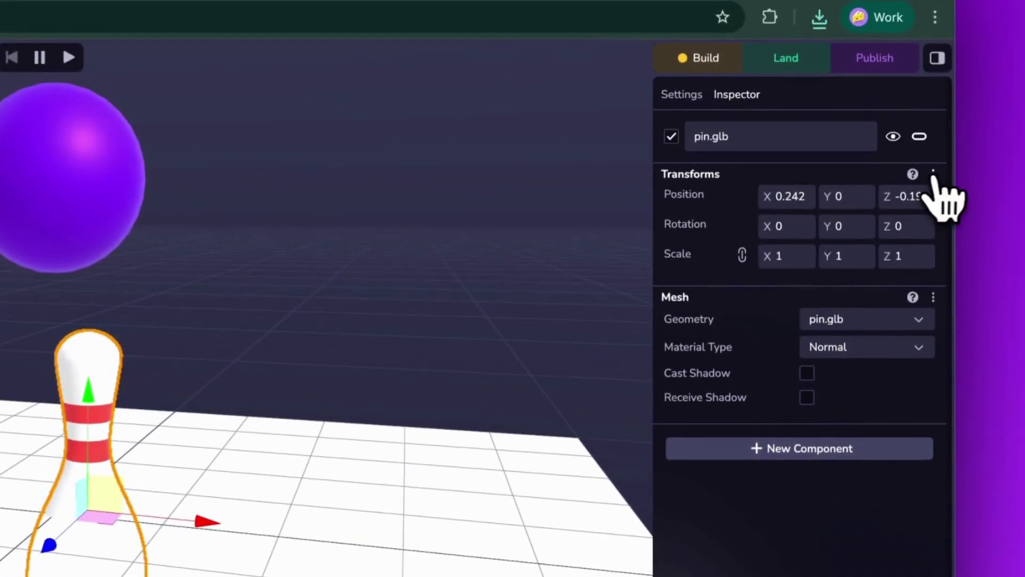
left_click(937, 169)
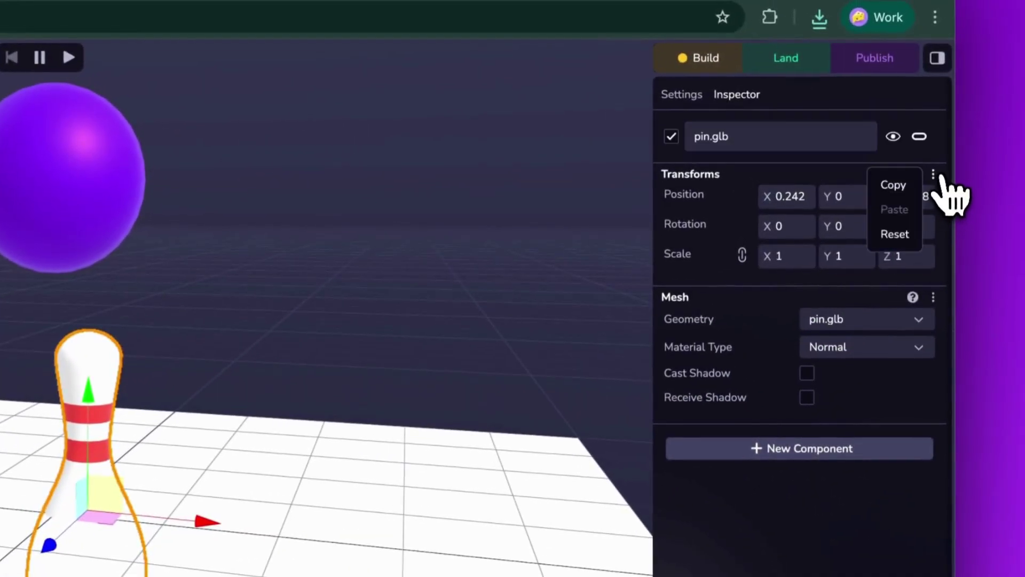
left_click(891, 234)
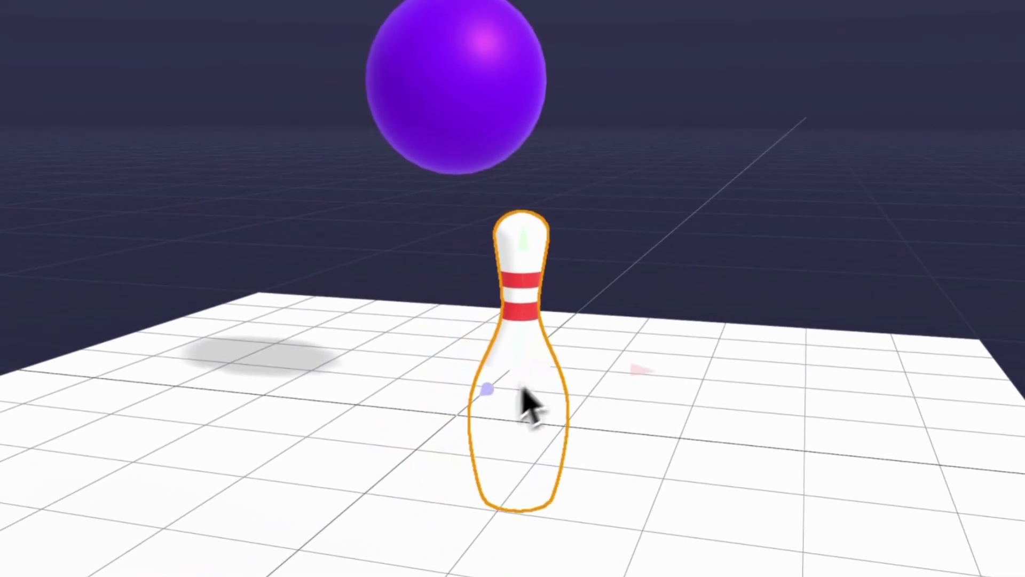
left_click_drag(547, 298, 539, 154)
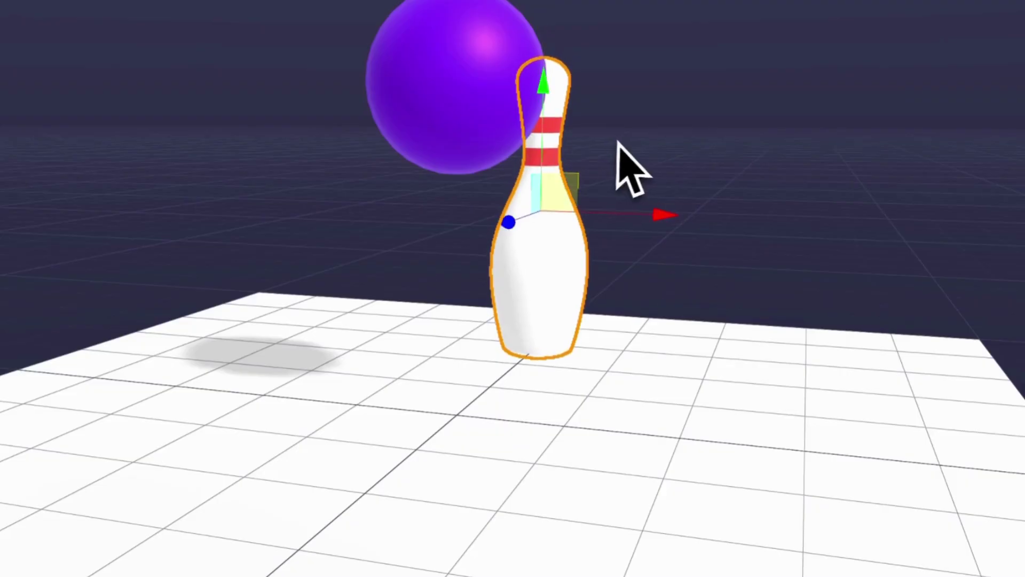
left_click(617, 164)
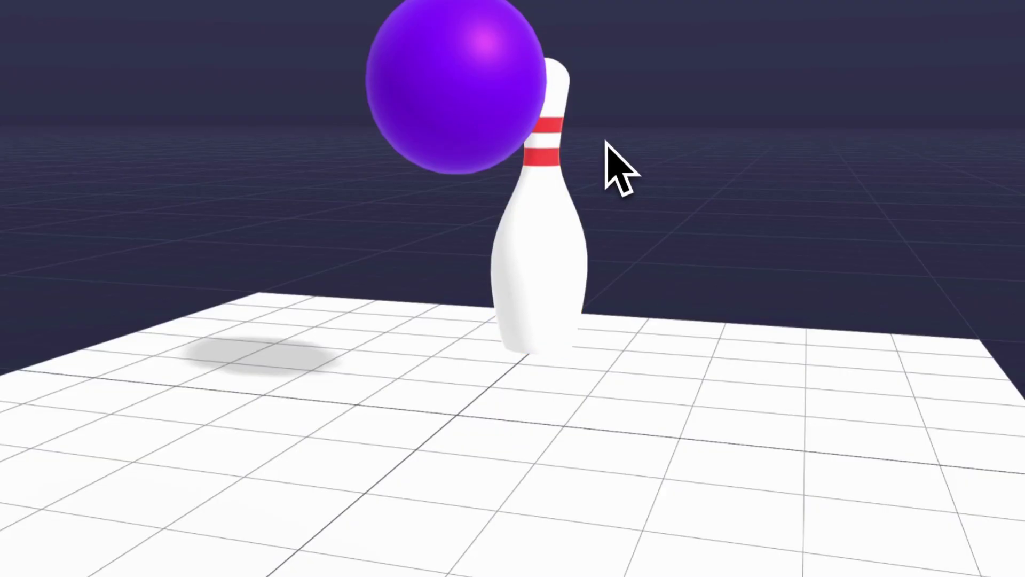